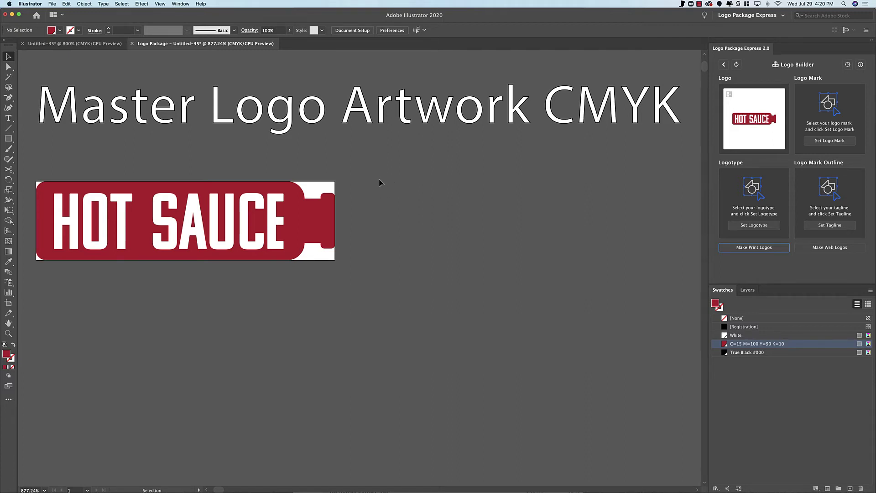
scroll(380, 183, "left", 2)
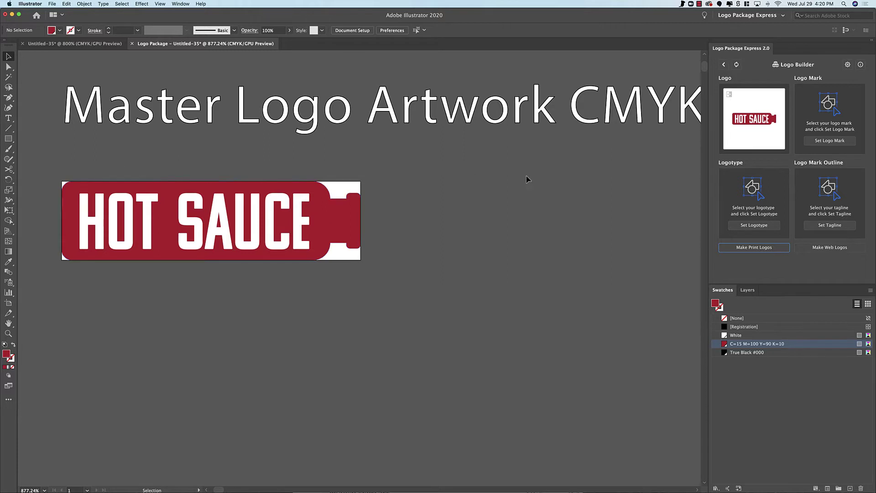
- Generate the full color, one color, reverse, grayscale and inverted HOT SAUCE web logos
left_click(829, 247)
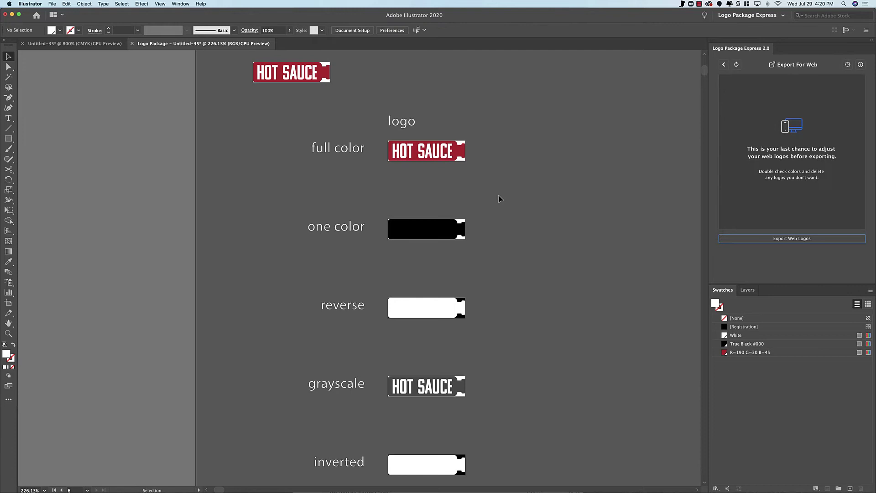
scroll(514, 179, "down", 2)
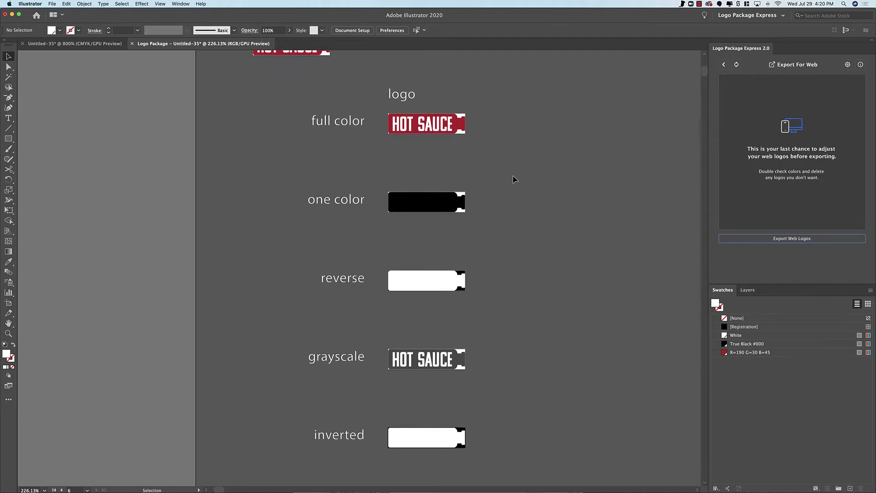
scroll(514, 179, "up", 2)
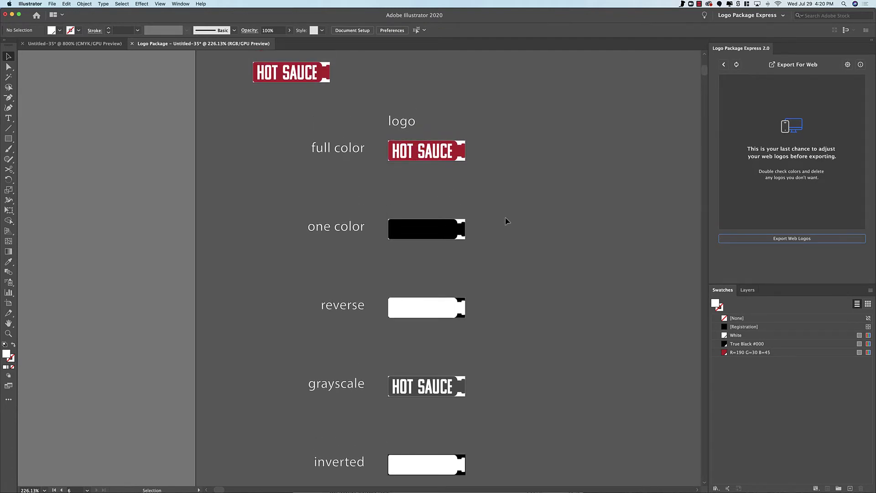
scroll(506, 223, "down", 2)
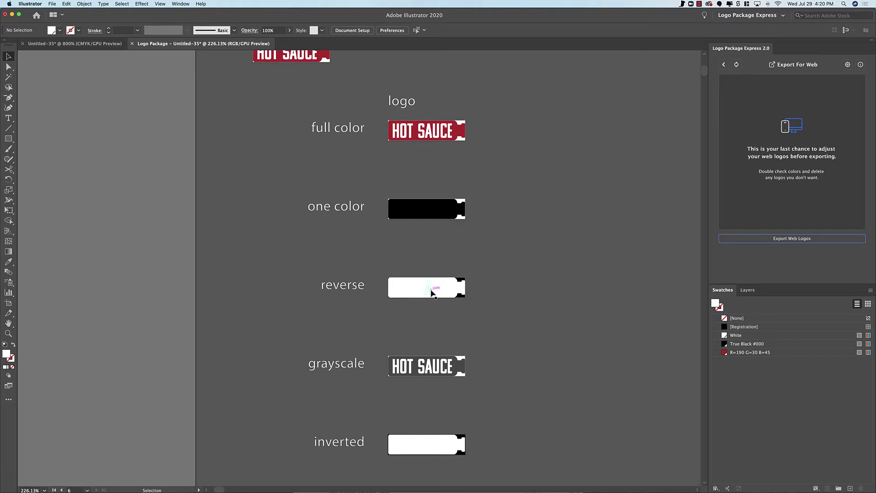
scroll(487, 317, "down", 3)
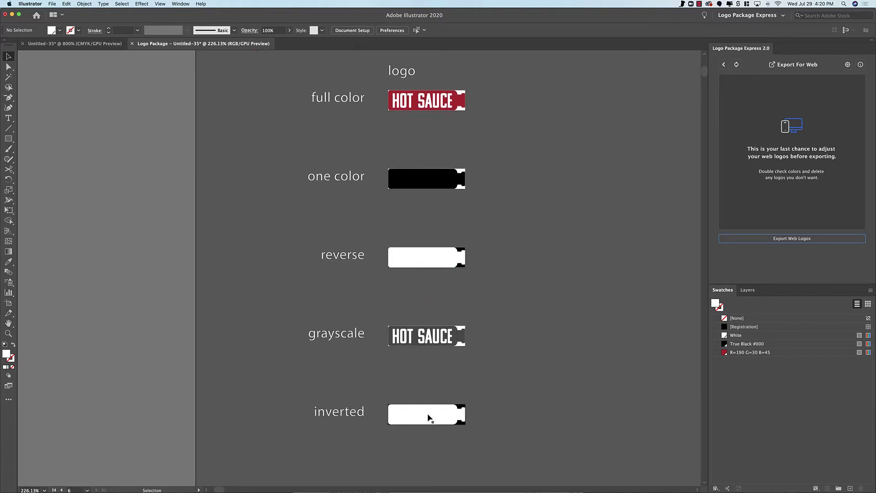
scroll(497, 345, "up", 3)
scroll(486, 308, "up", 1)
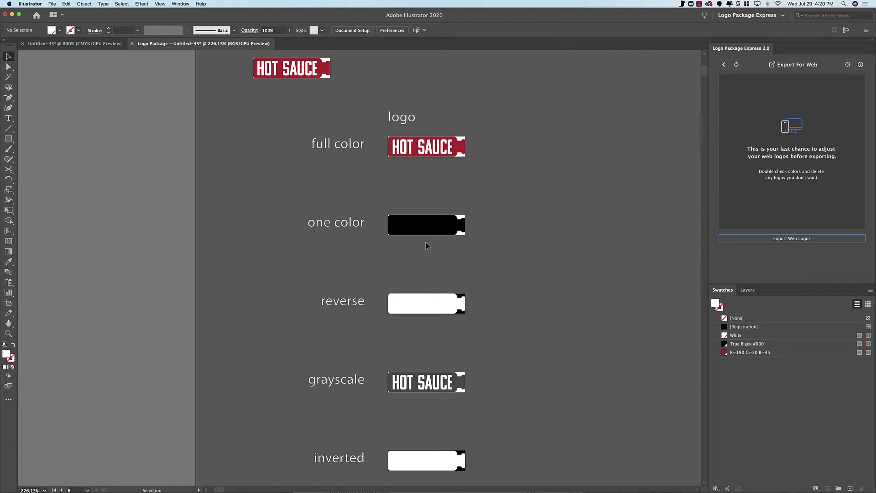
scroll(426, 246, "up", 2)
scroll(426, 245, "up", 1)
scroll(404, 244, "up", 2)
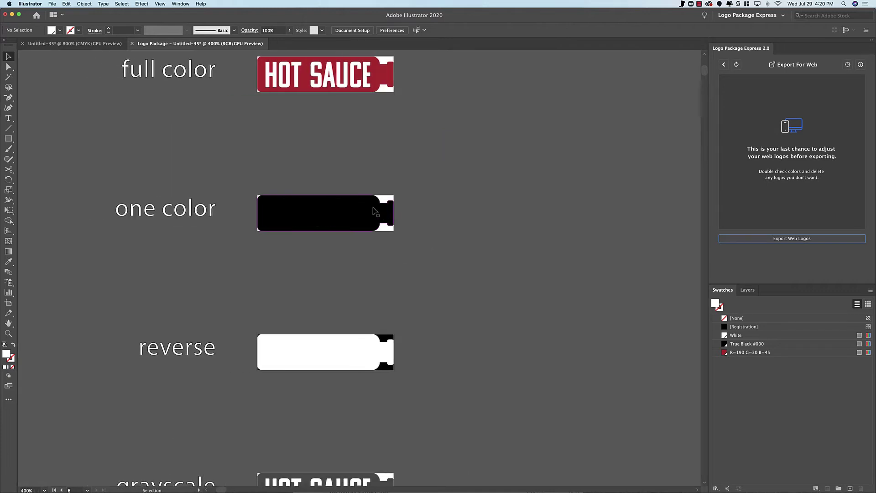
- Fill the HOT SAUCE lettering in the one color logo with white
double_click(375, 212)
left_click(356, 214)
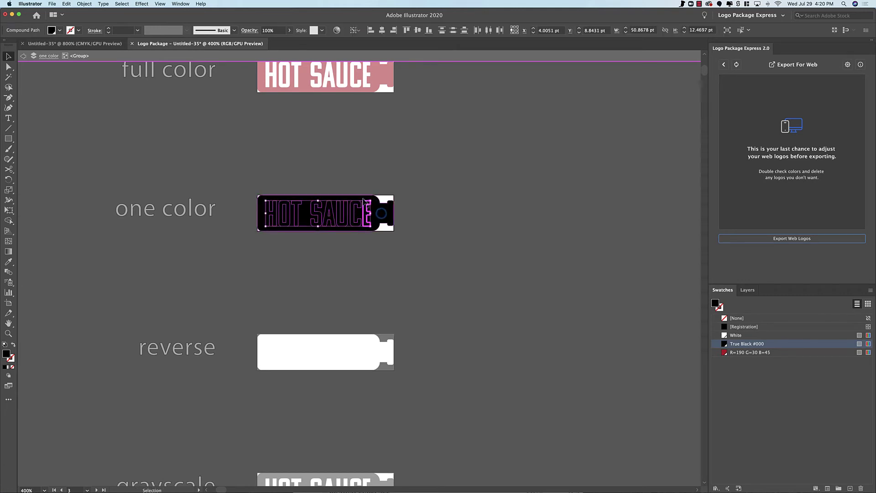
left_click(725, 335)
left_click(466, 286)
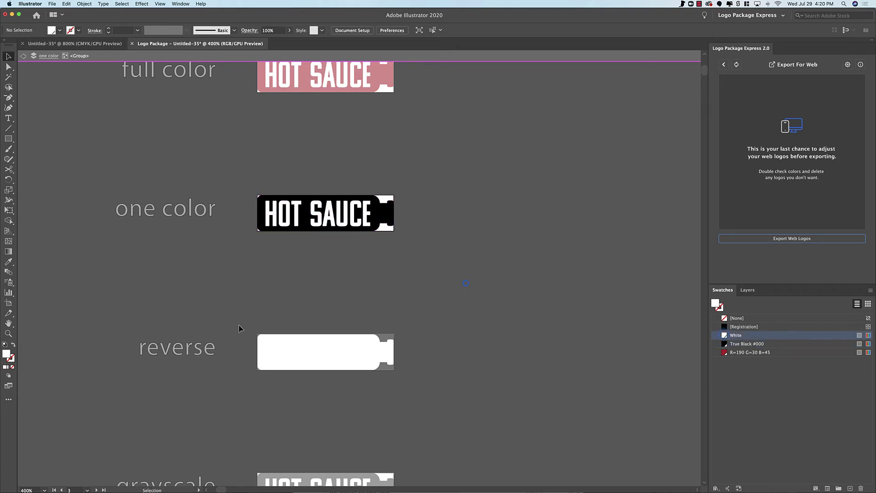
double_click(226, 339)
- Fill the hidden HOT SAUCE lettering in the reverse logo with True Black
double_click(263, 345)
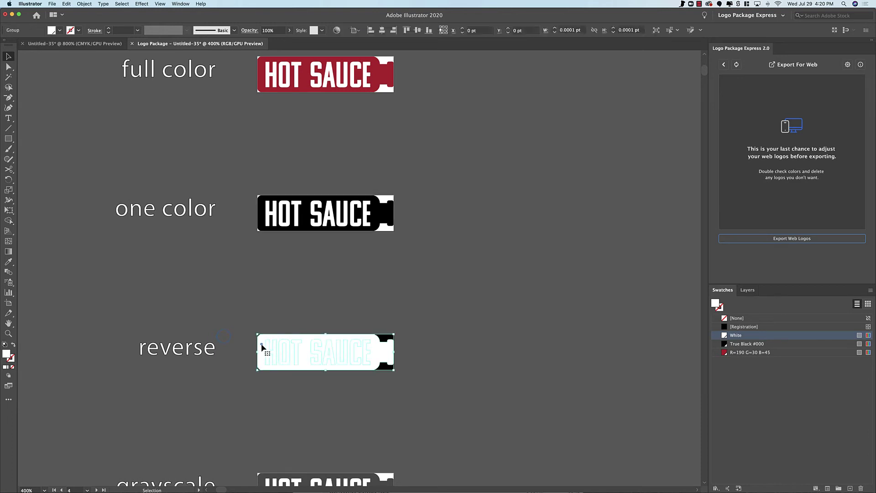
left_click_drag(263, 340, 372, 365)
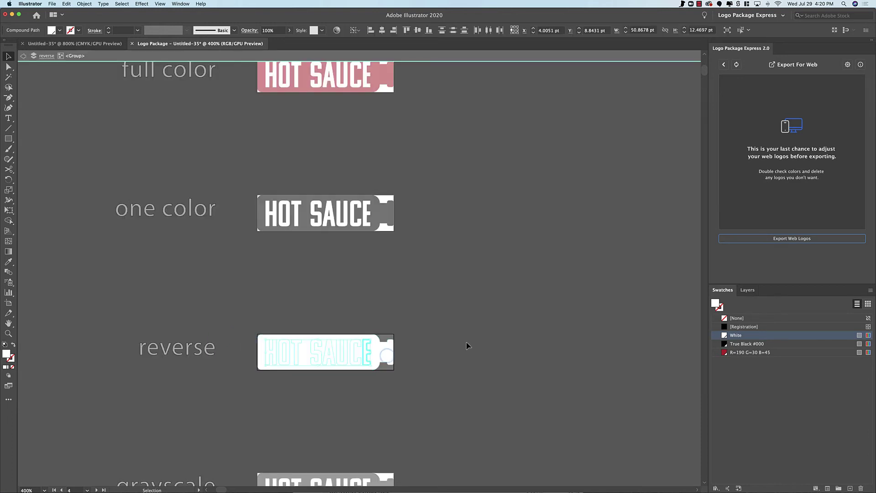
left_click(725, 344)
left_click(457, 283)
key("Escape")
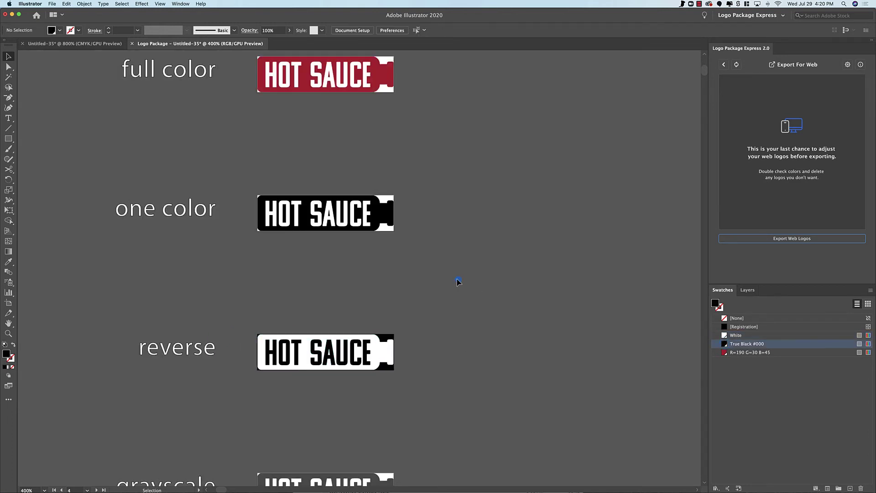
key("super+0")
key("super+minus")
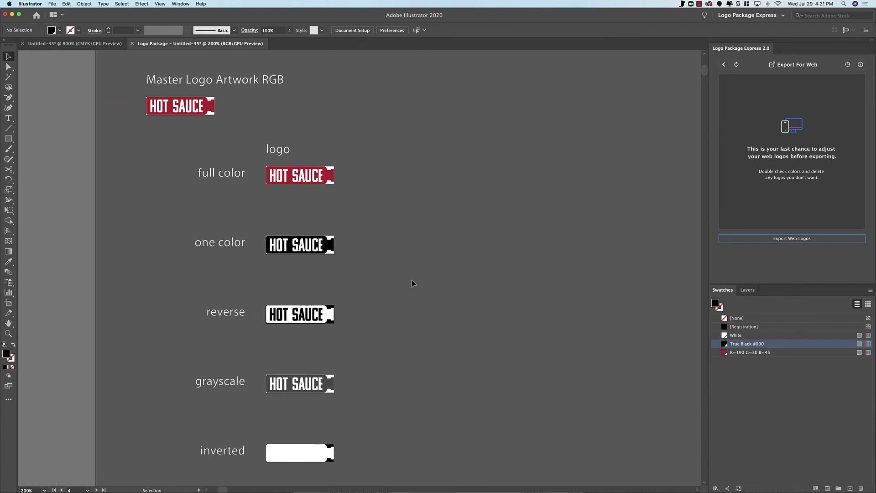
scroll(401, 284, "down", 2)
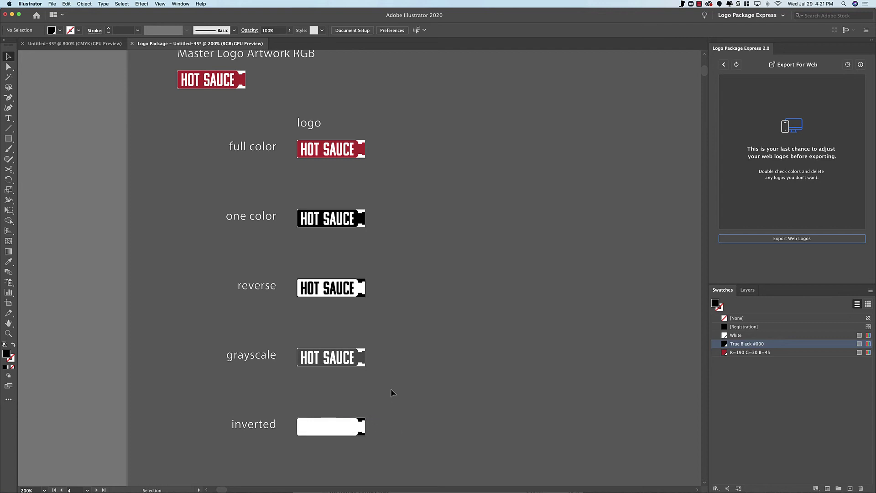
scroll(408, 274, "up", 1)
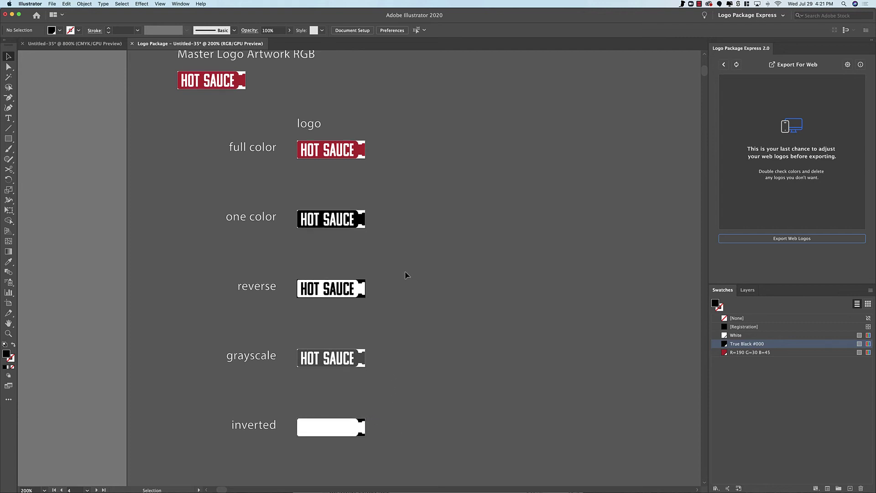